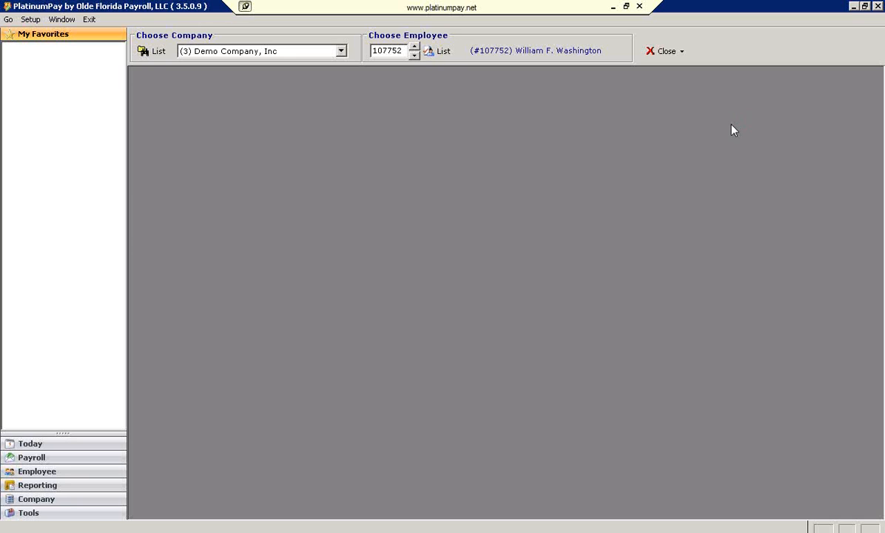
Open the labor distribution settings in the chosen employee's setup record
{"action": "left_click", "coordinate": [46, 473]}
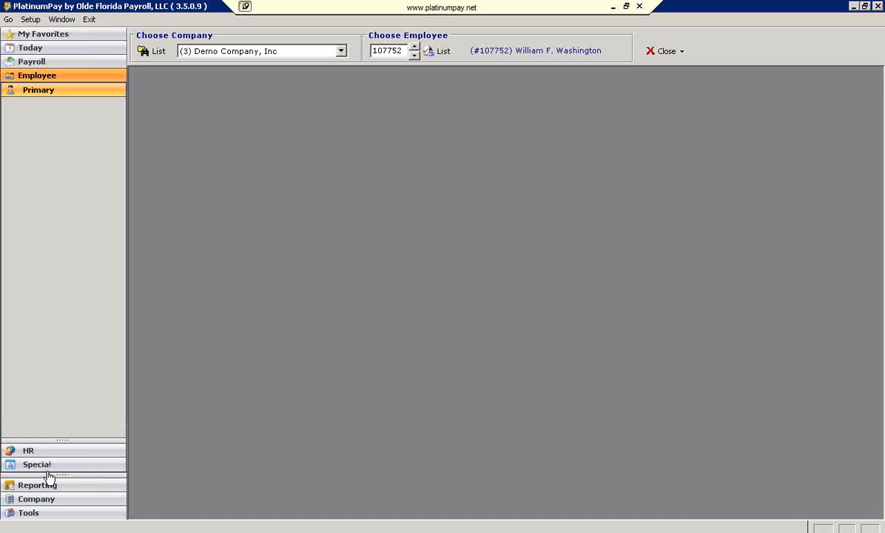
{"action": "left_click", "coordinate": [83, 133]}
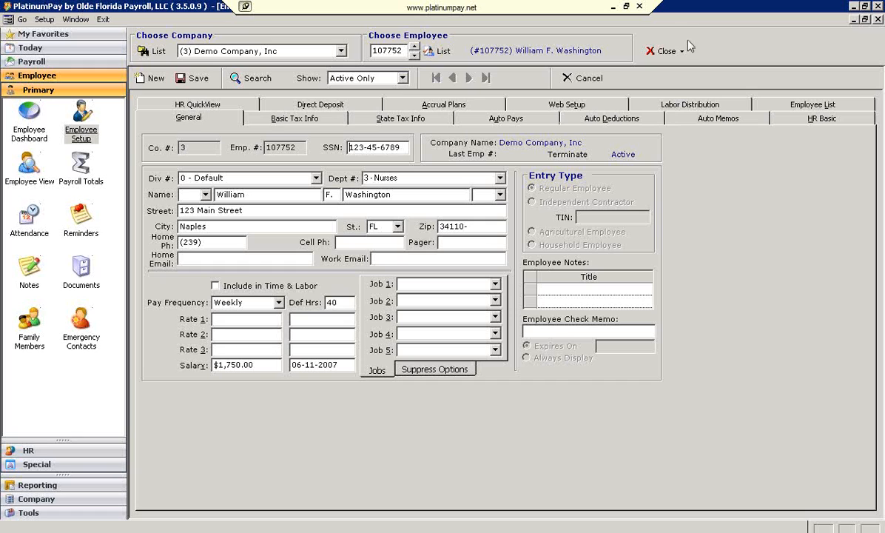
{"action": "left_click", "coordinate": [632, 103]}
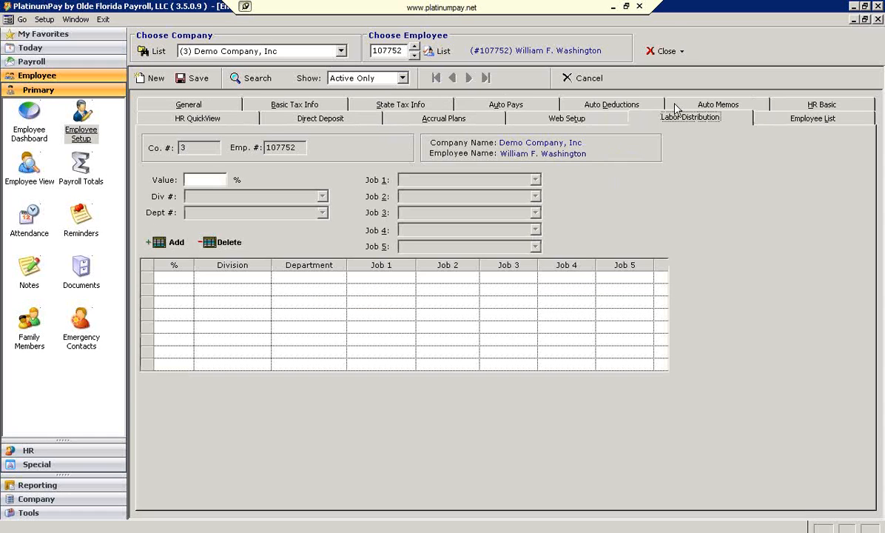
Add a labor distribution line of 20% for division 0 - Default and department 1 - Admin
{"action": "left_click", "coordinate": [167, 246]}
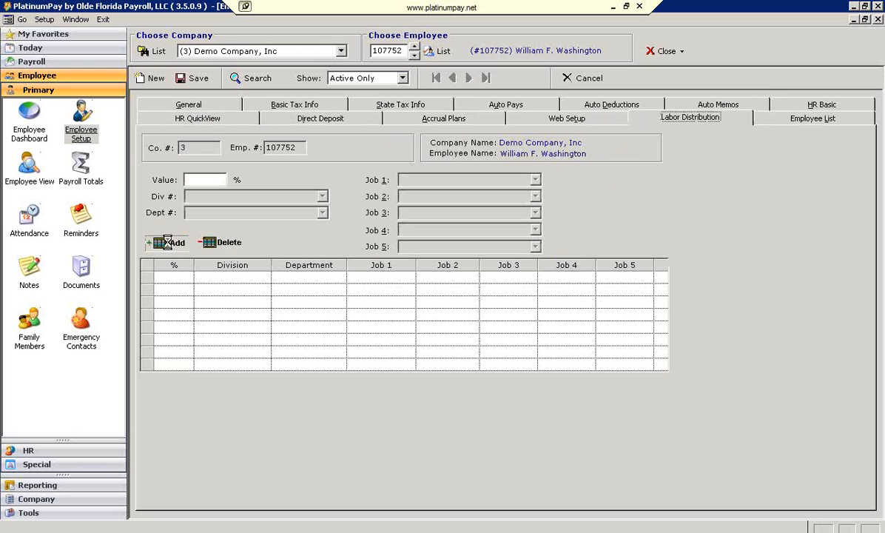
{"action": "type", "text": "20"}
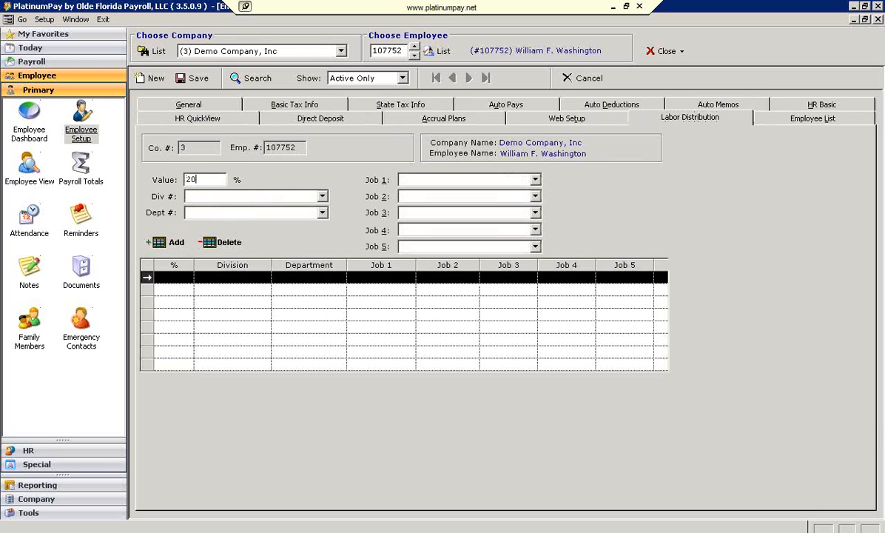
{"action": "left_click", "coordinate": [315, 196]}
{"action": "left_click", "coordinate": [280, 209]}
{"action": "left_click", "coordinate": [321, 213]}
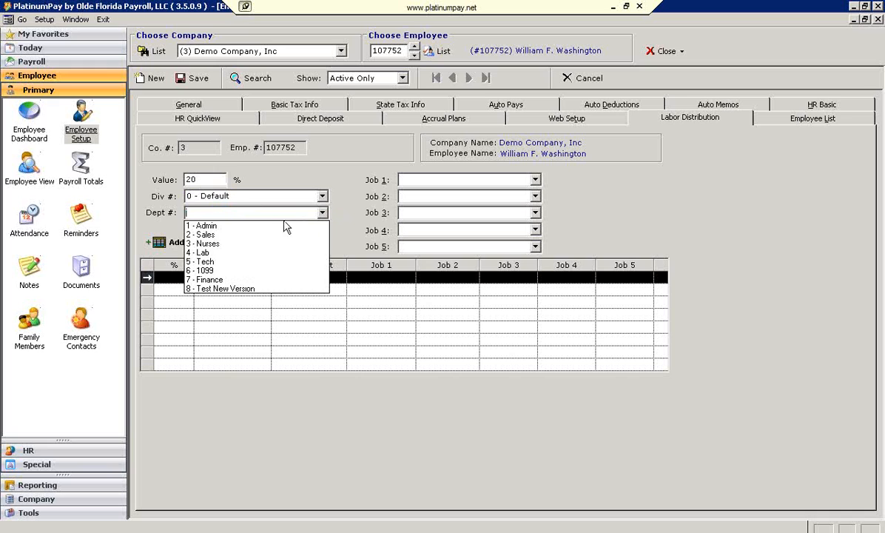
{"action": "left_click", "coordinate": [275, 231]}
Add a second labor distribution line of 20% for division 0 - Default and department 2 - Sales
{"action": "left_click", "coordinate": [169, 242]}
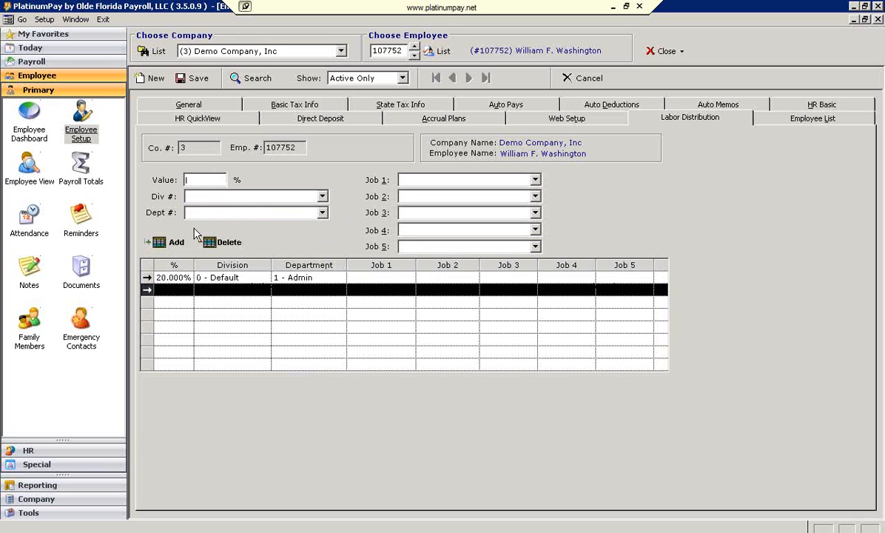
{"action": "left_click", "coordinate": [305, 196]}
{"action": "left_click", "coordinate": [274, 209]}
{"action": "left_click", "coordinate": [305, 212]}
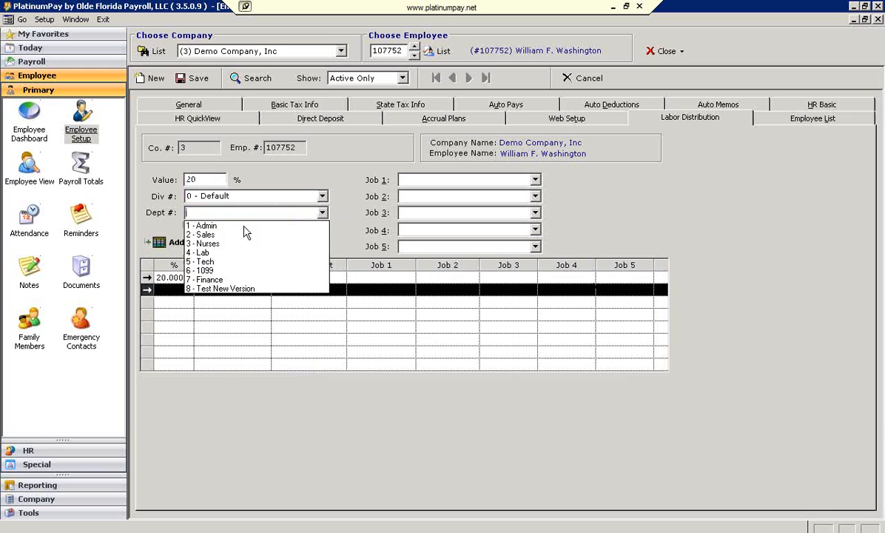
{"action": "left_click", "coordinate": [233, 231]}
Add a third distribution line of 60% for division 0 - Default and department 5 - Tech, and save the employee record
{"action": "left_click", "coordinate": [175, 242]}
{"action": "type", "text": "60"}
{"action": "left_click", "coordinate": [302, 196]}
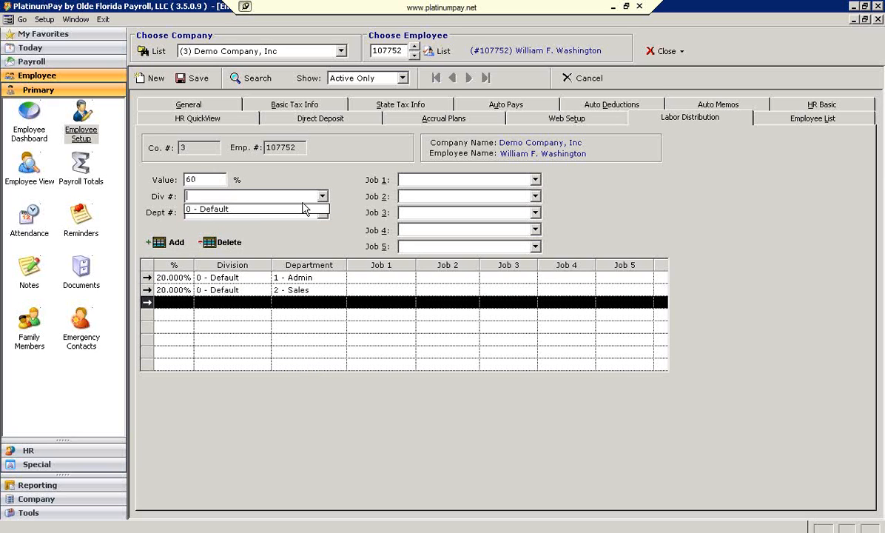
{"action": "left_click", "coordinate": [301, 209]}
{"action": "left_click", "coordinate": [305, 213]}
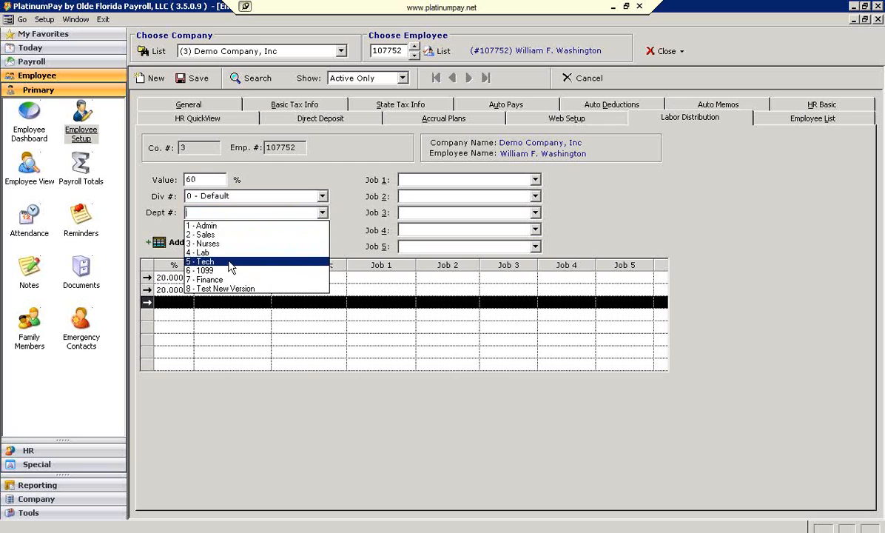
{"action": "left_click", "coordinate": [230, 263]}
{"action": "left_click", "coordinate": [198, 80]}
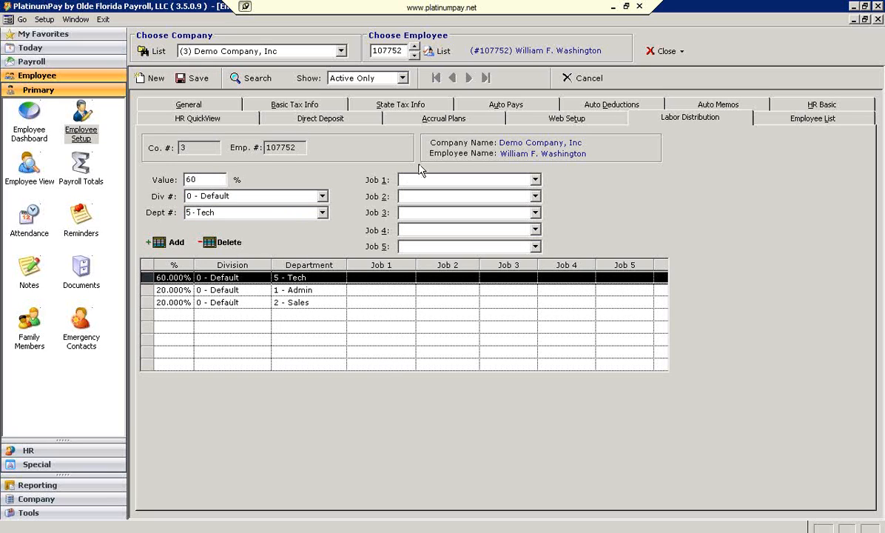
Close the employee setup and open the PowerGrid data input for the current payroll in Edit Payroll
{"action": "left_click", "coordinate": [661, 52]}
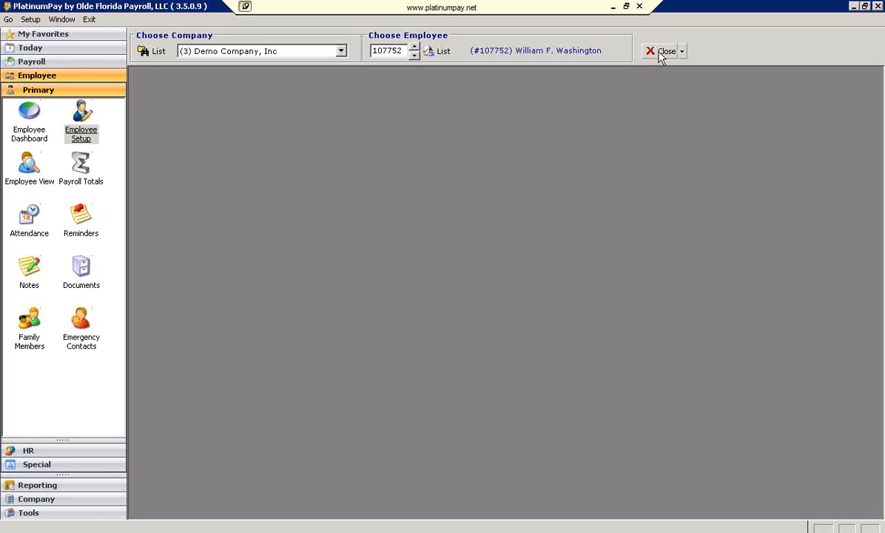
{"action": "left_click", "coordinate": [41, 62]}
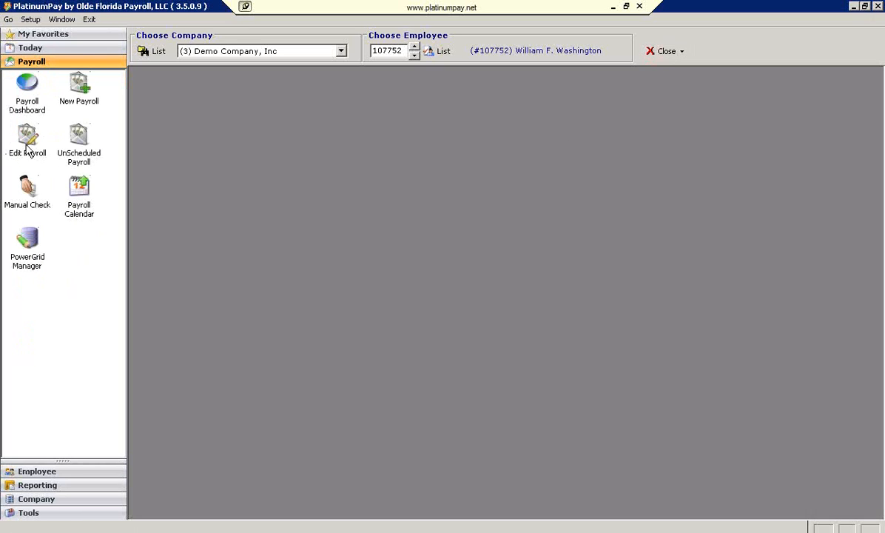
{"action": "left_click", "coordinate": [30, 147]}
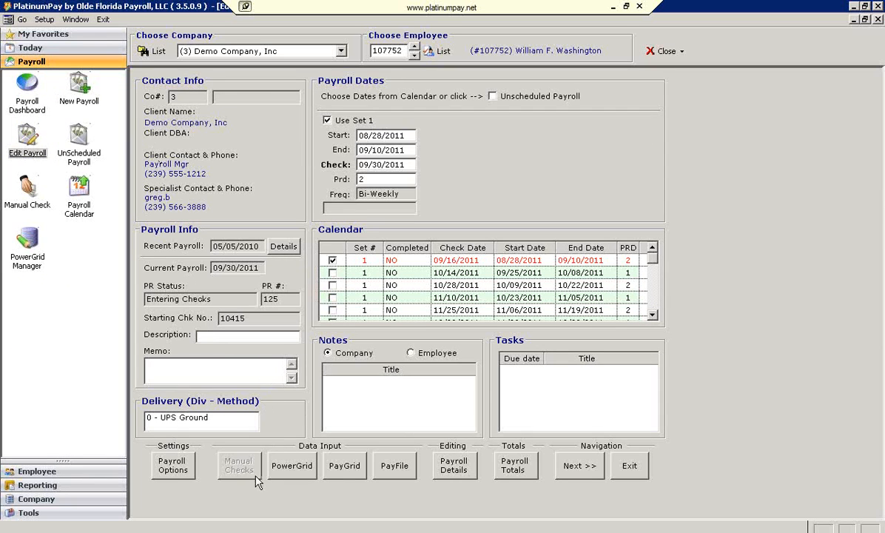
{"action": "left_click", "coordinate": [294, 473]}
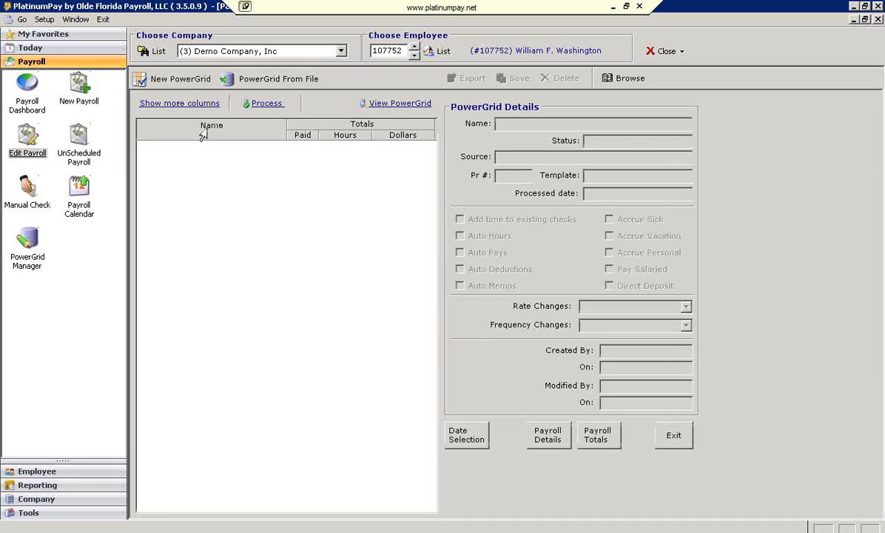
Create a new PowerGrid with Pay Salaried enabled and the other options left at their defaults
{"action": "left_click", "coordinate": [178, 84]}
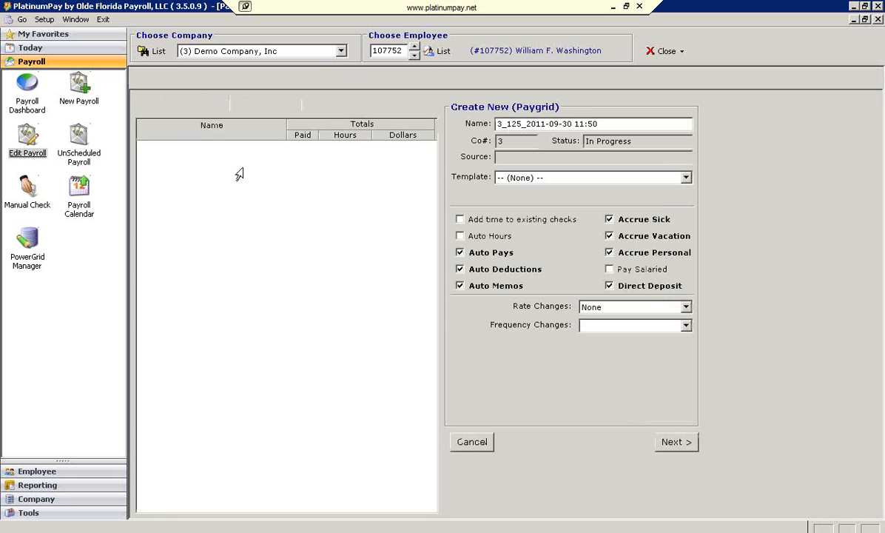
{"action": "left_click", "coordinate": [609, 268]}
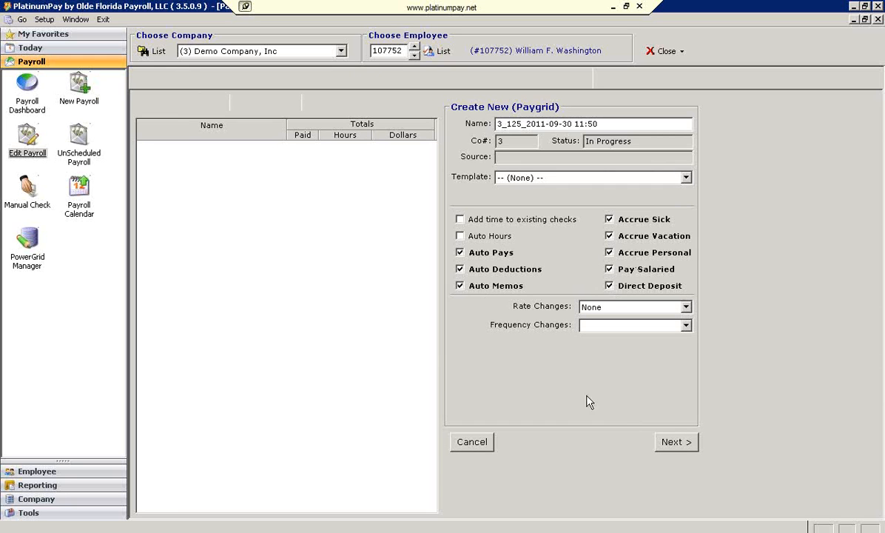
{"action": "left_click", "coordinate": [676, 440]}
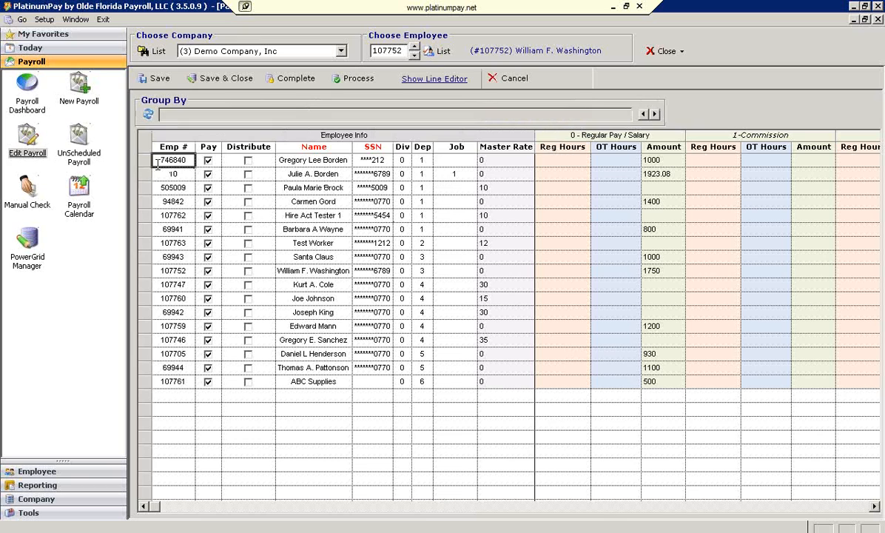
Delete every PowerGrid line except the chosen employee's 1750 salary row, and save and close the grid
{"action": "left_click", "coordinate": [147, 162]}
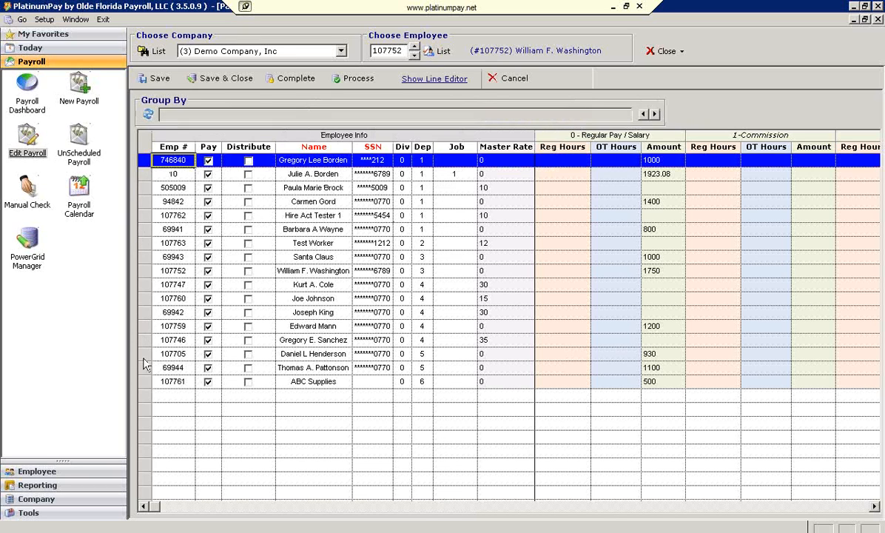
{"action": "left_click", "coordinate": [145, 384], "text": "shift"}
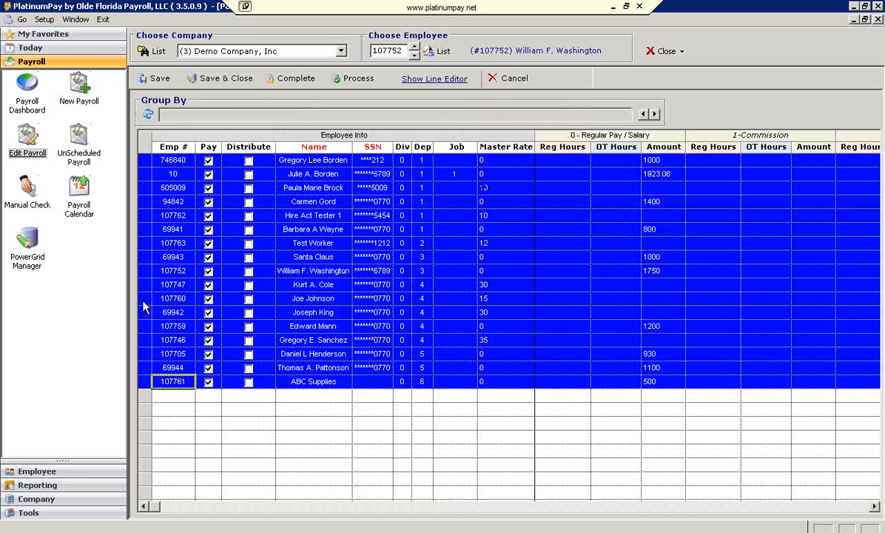
{"action": "right_click", "coordinate": [146, 270]}
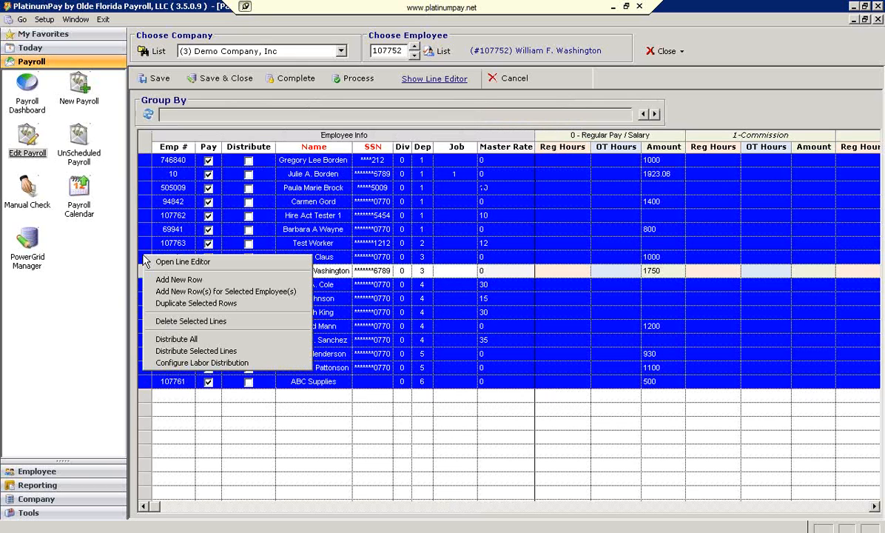
{"action": "left_click", "coordinate": [170, 321]}
{"action": "left_click", "coordinate": [392, 300]}
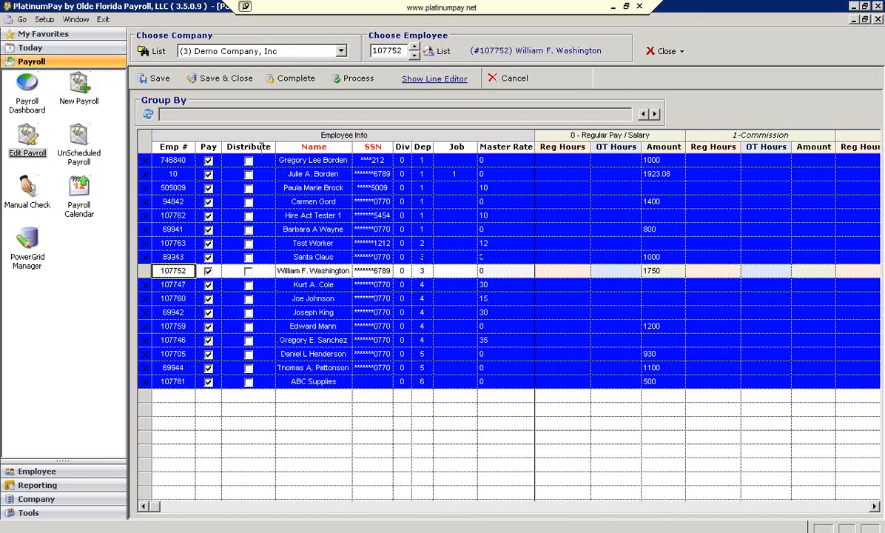
{"action": "left_click", "coordinate": [224, 79]}
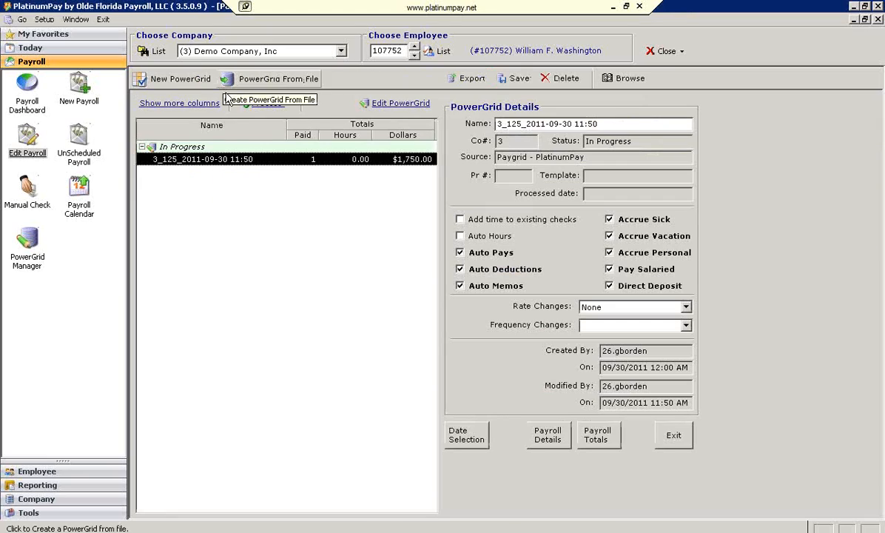
Reopen the saved PowerGrid and mark the remaining employee's line for distribution
{"action": "double_click", "coordinate": [199, 163]}
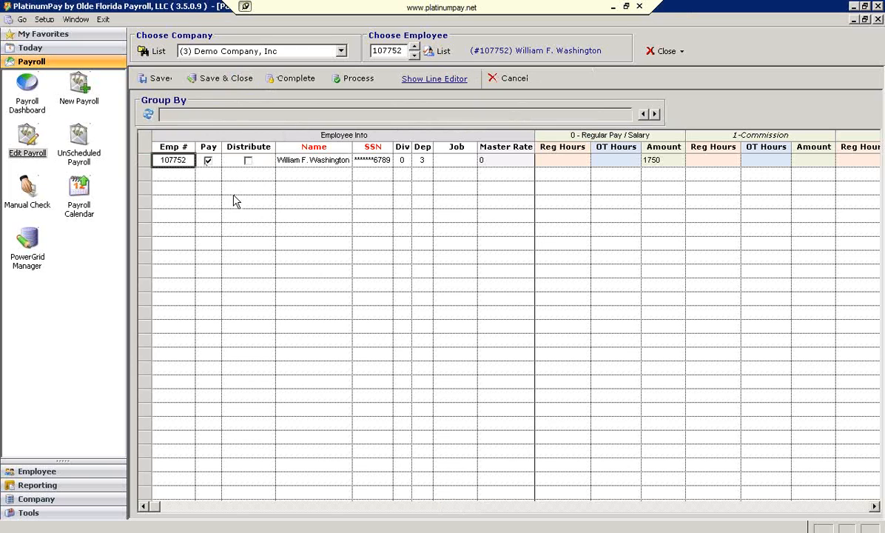
{"action": "left_click", "coordinate": [249, 161]}
{"action": "left_click", "coordinate": [248, 161]}
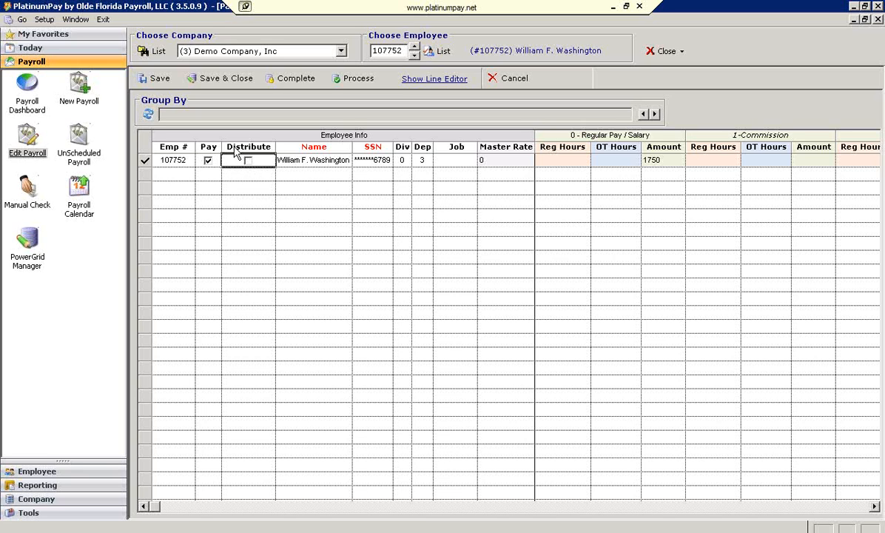
{"action": "right_click", "coordinate": [234, 150]}
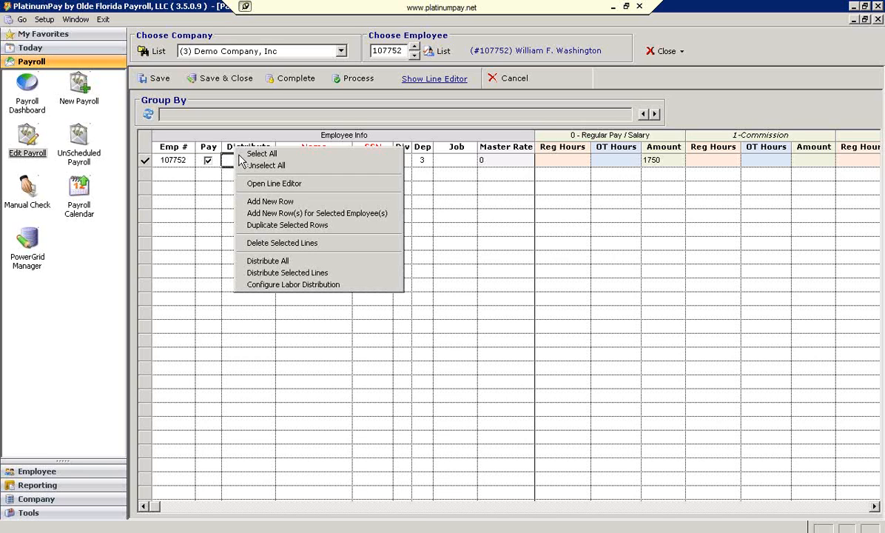
{"action": "left_click", "coordinate": [240, 156]}
{"action": "left_click", "coordinate": [248, 161]}
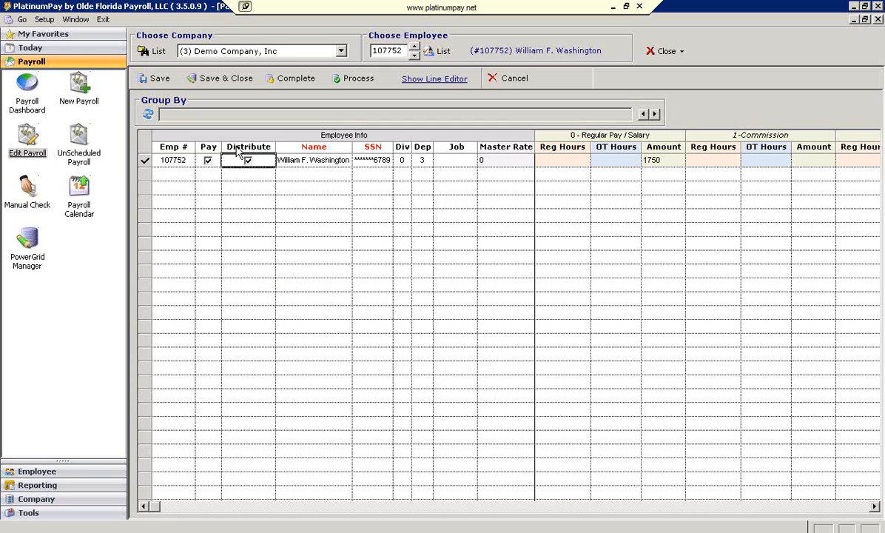
Distribute all marked lines by the labor distribution setup and process the PowerGrid batch
{"action": "right_click", "coordinate": [237, 152]}
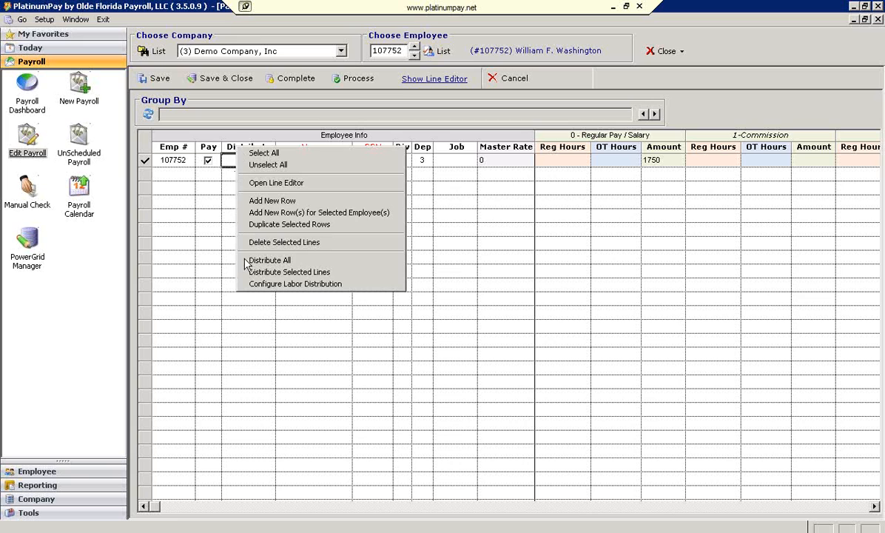
{"action": "left_click", "coordinate": [292, 261]}
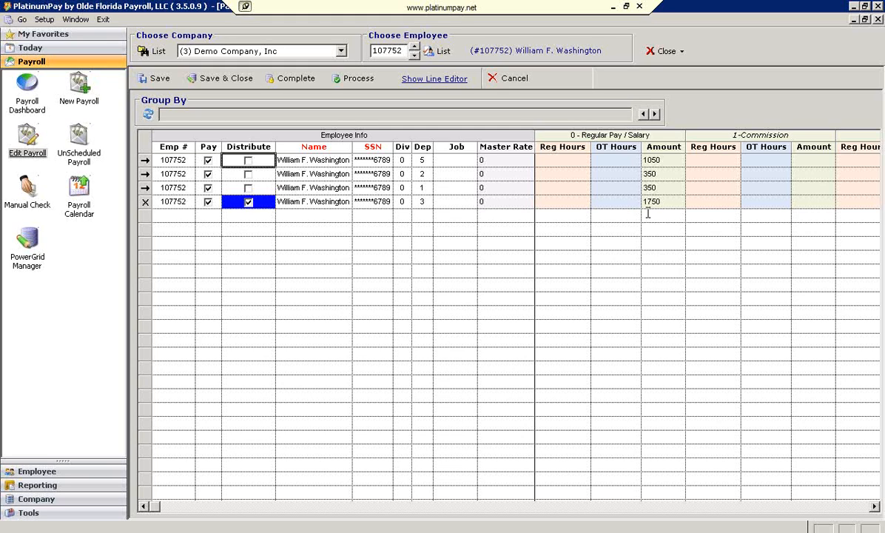
{"action": "left_click", "coordinate": [348, 80]}
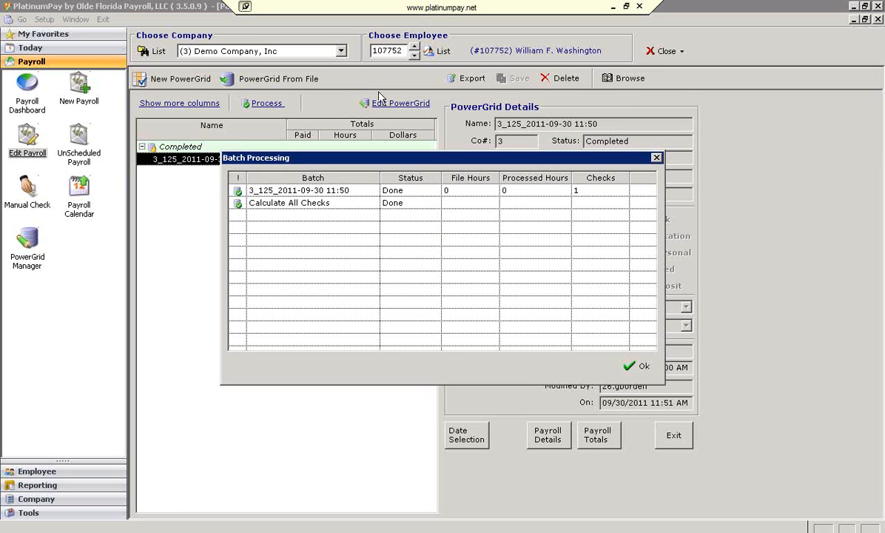
{"action": "left_click", "coordinate": [640, 366]}
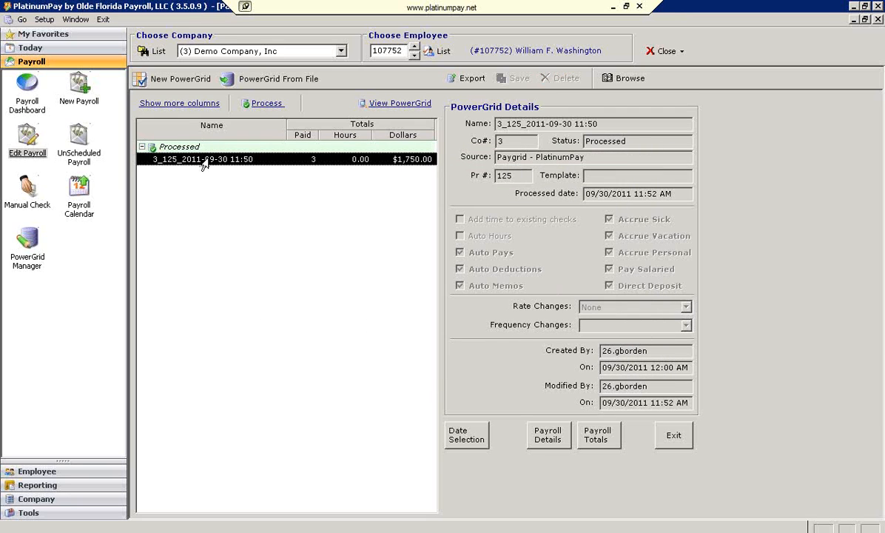
Open the employee's checks in Payroll Details and delete the undistributed department 3 check
{"action": "left_click", "coordinate": [548, 434]}
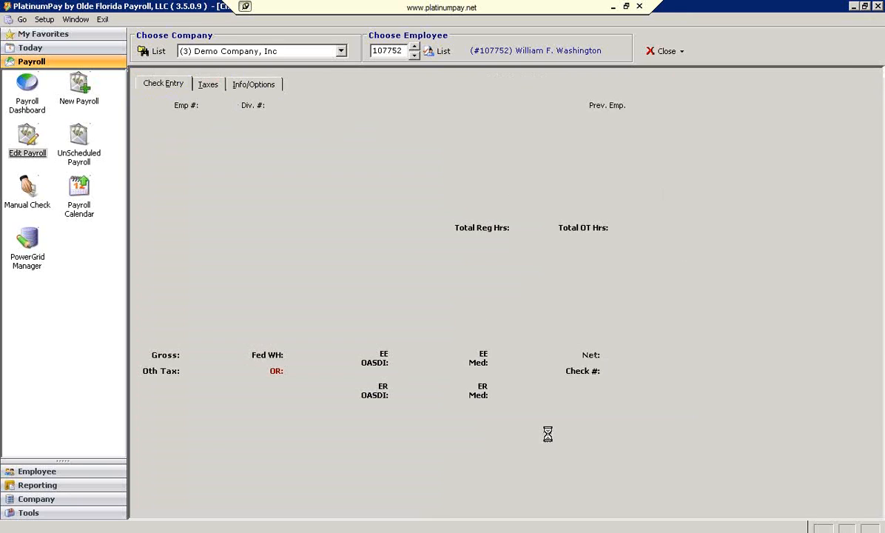
{"action": "double_click", "coordinate": [215, 106]}
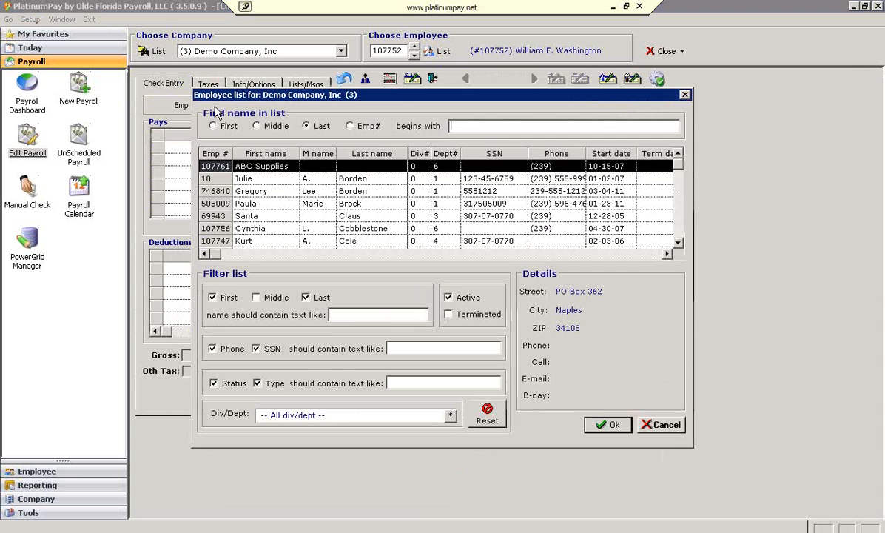
{"action": "left_click", "coordinate": [272, 221]}
{"action": "double_click", "coordinate": [271, 220]}
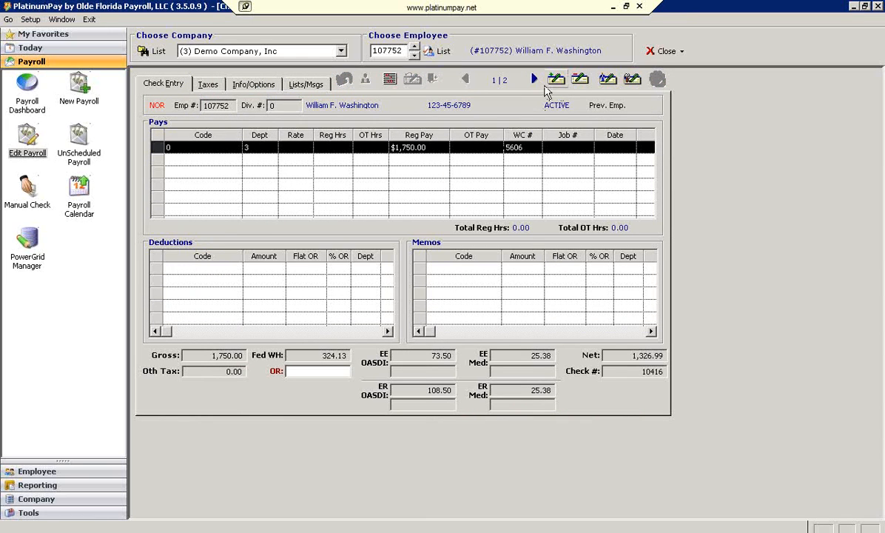
{"action": "left_click", "coordinate": [580, 80]}
{"action": "left_click", "coordinate": [415, 305]}
Look up the same employee in the check entry's employee list and open the remaining distributed check
{"action": "double_click", "coordinate": [220, 103]}
{"action": "left_click", "coordinate": [319, 229]}
{"action": "scroll", "coordinate": [320, 227], "scroll_direction": "down", "scroll_amount": 1}
{"action": "scroll", "coordinate": [311, 229], "scroll_direction": "up", "scroll_amount": 1}
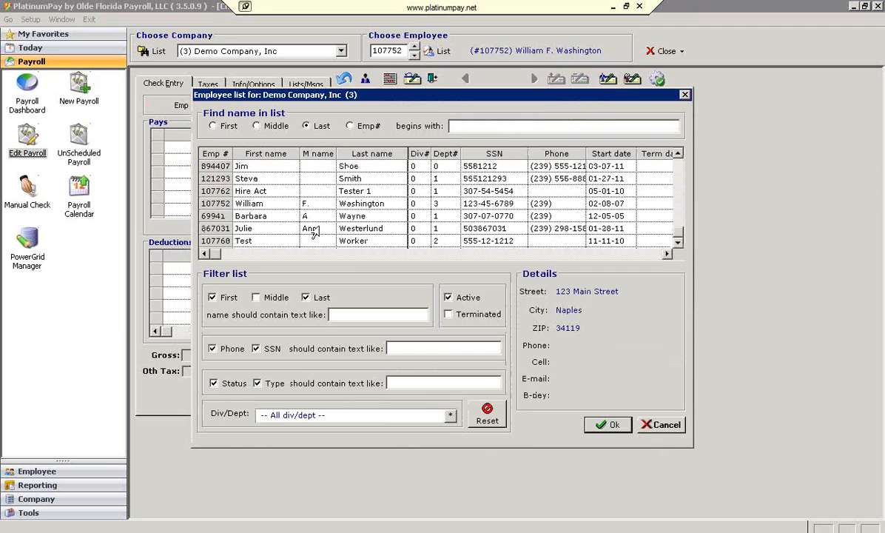
{"action": "double_click", "coordinate": [255, 202]}
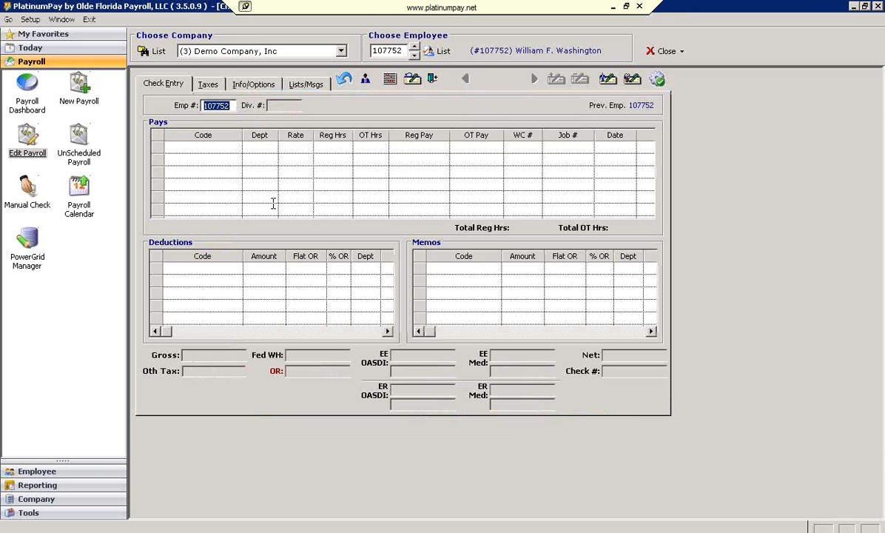
{"action": "key", "text": "Return"}
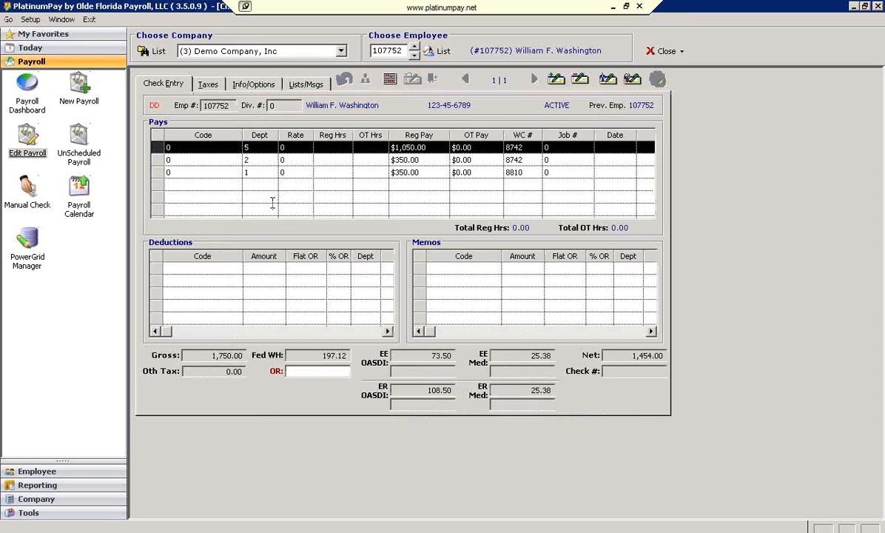